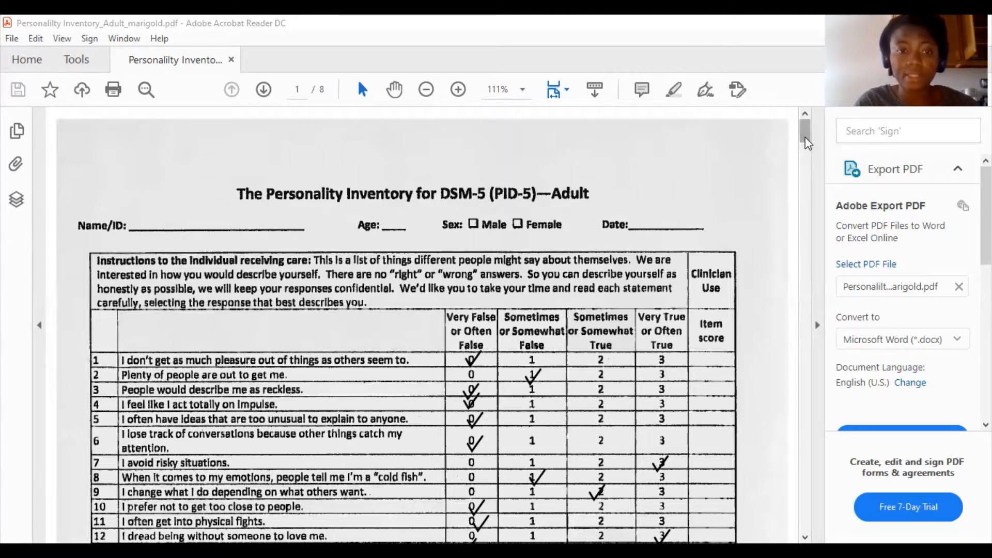
- Fill in the item score column on page 1 with 0 for item 1 and 1 for item 2
drag(804, 140, 807, 149)
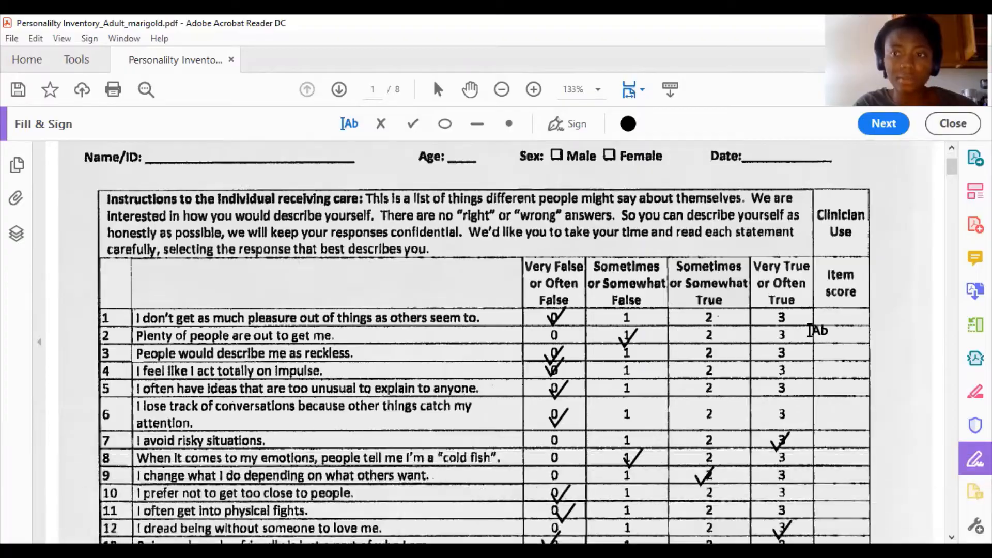
scroll(810, 331, down, 1)
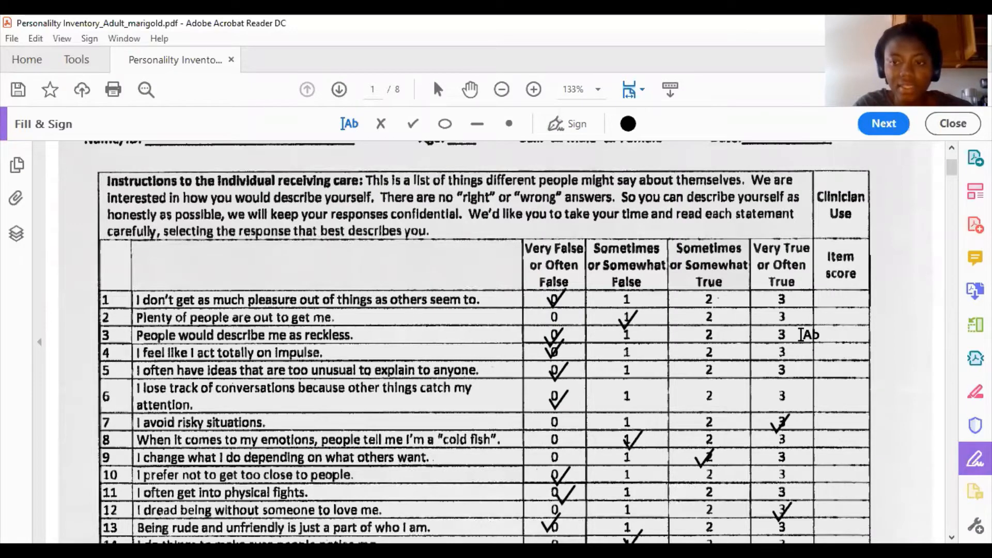
click(839, 299)
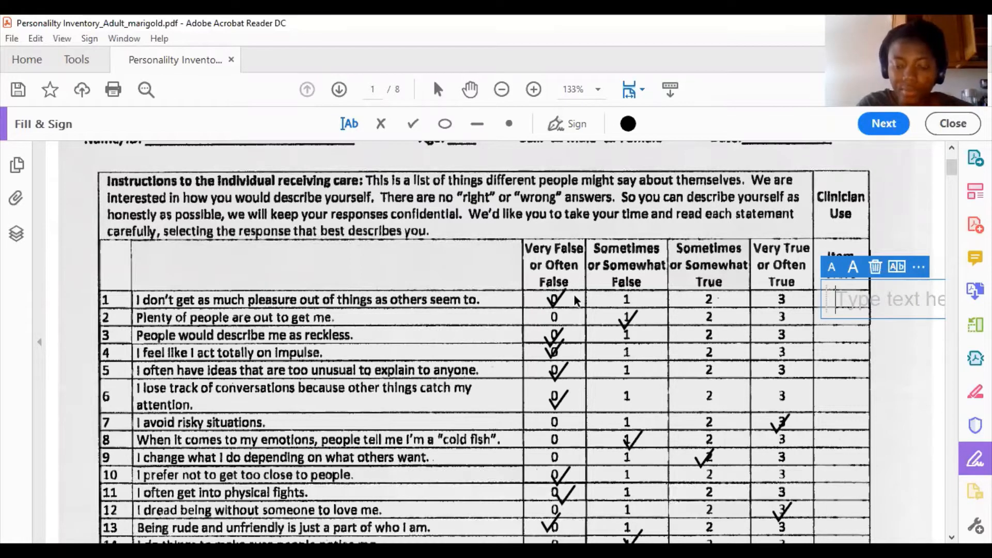
text(0)
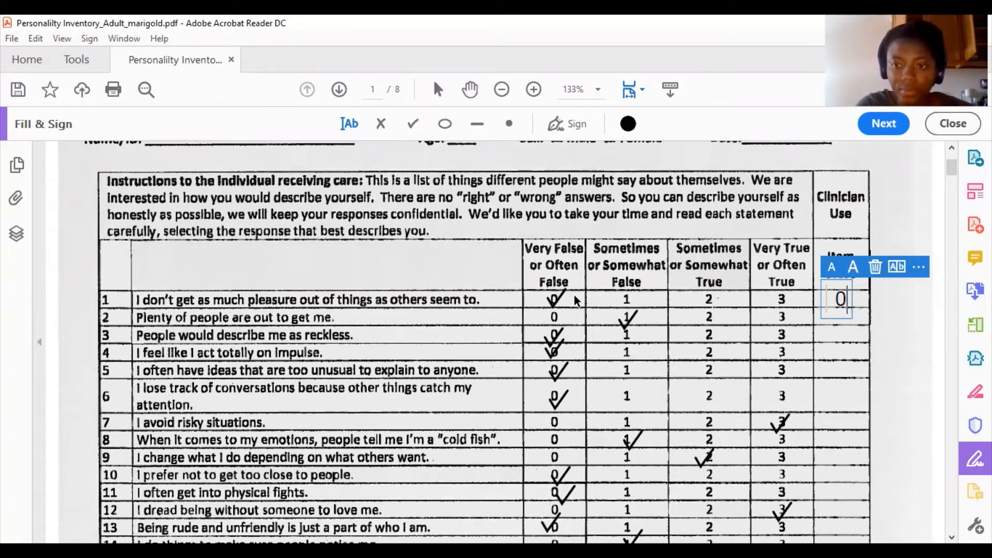
click(862, 321)
click(861, 318)
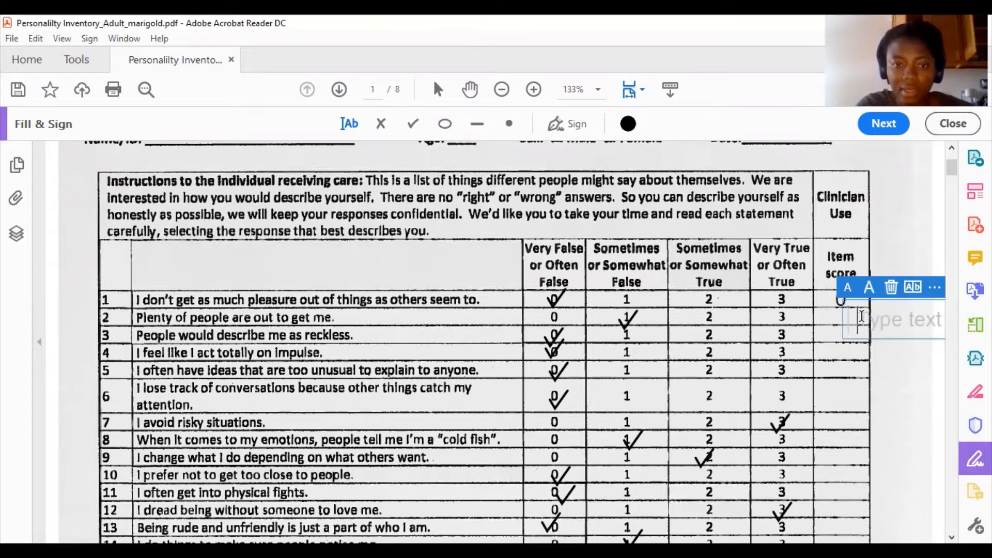
text(1)
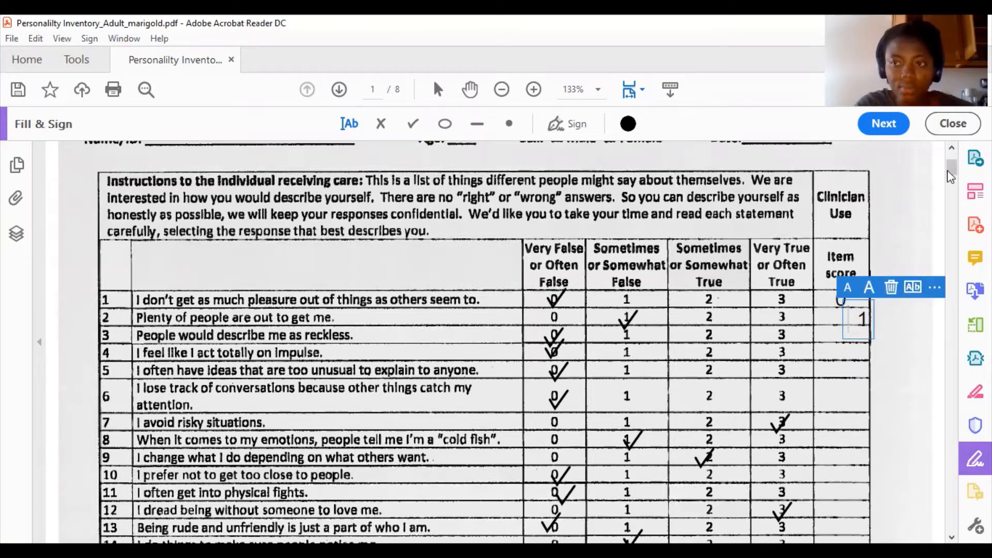
- Check the reverse-scored items listed on page 7 and enter a reversed item score of 0 for item 7
mouse_move(949, 168)
mouse_down()
mouse_move(955, 476)
mouse_move(954, 437)
mouse_up()
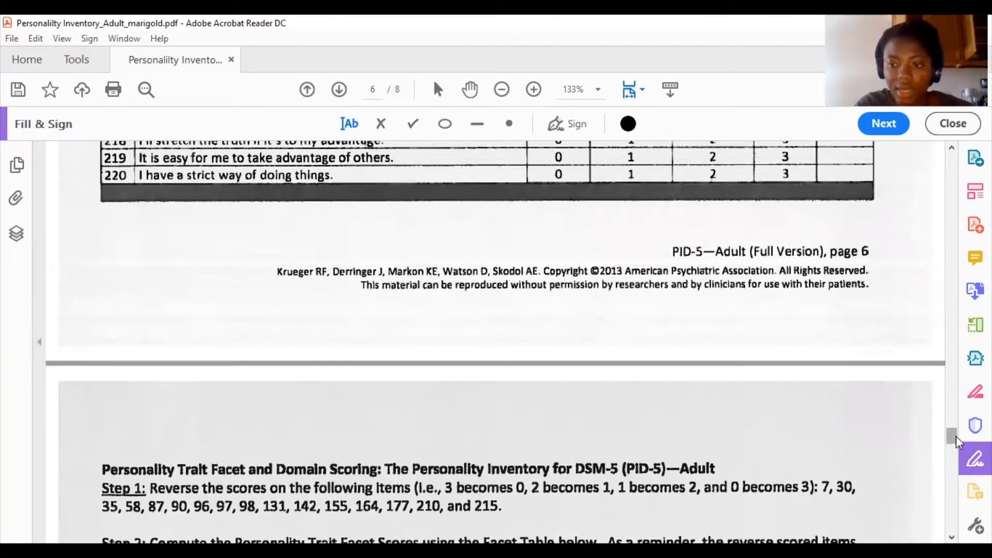
drag(956, 436, 958, 445)
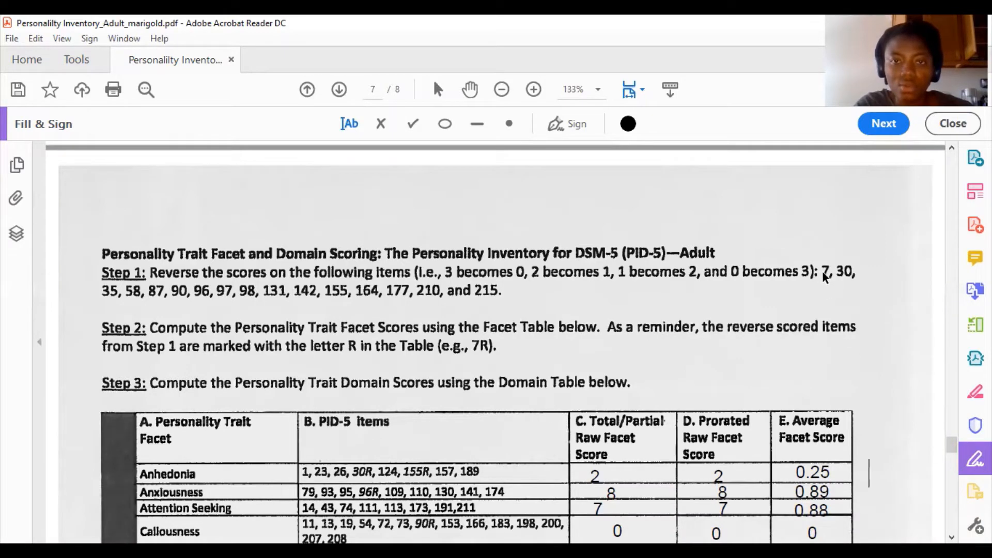
drag(952, 445, 954, 178)
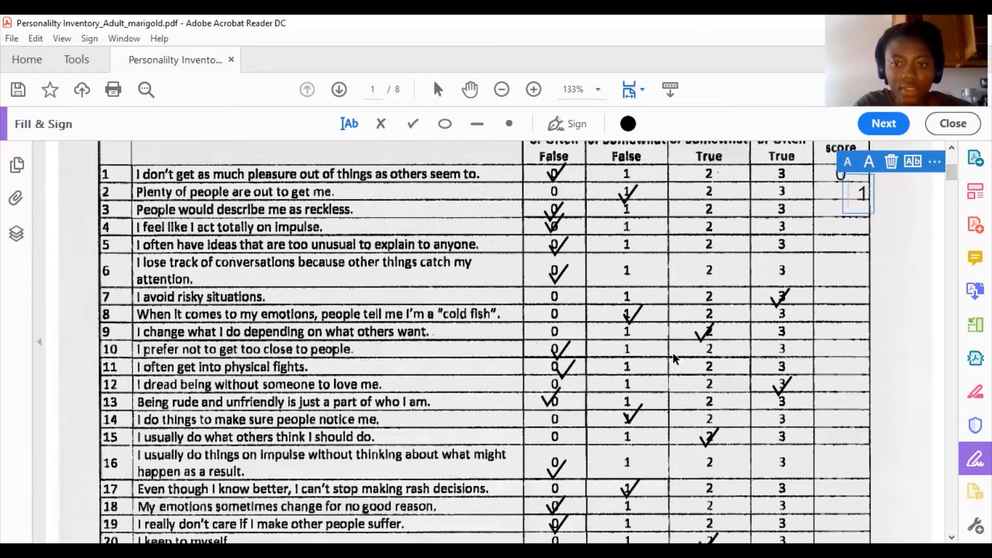
click(836, 293)
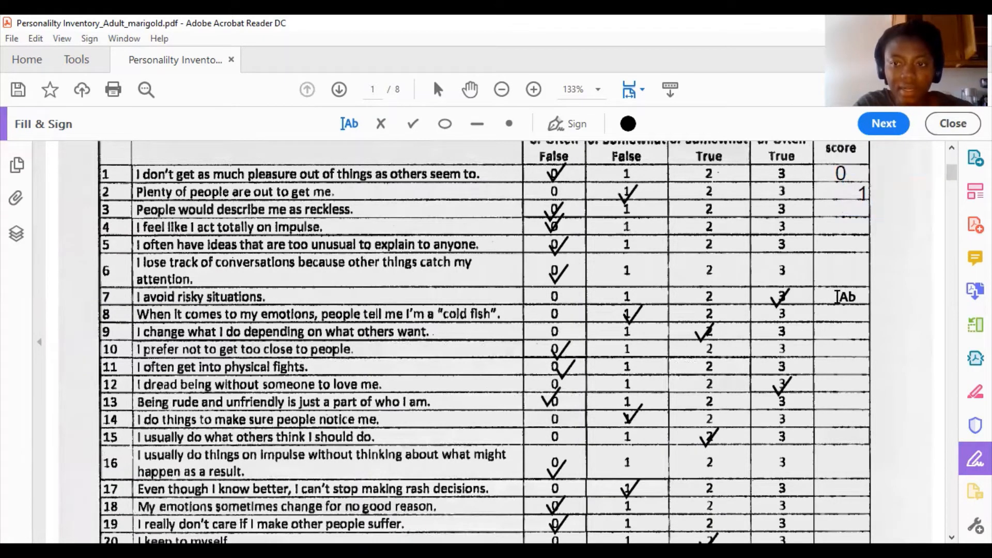
click(835, 294)
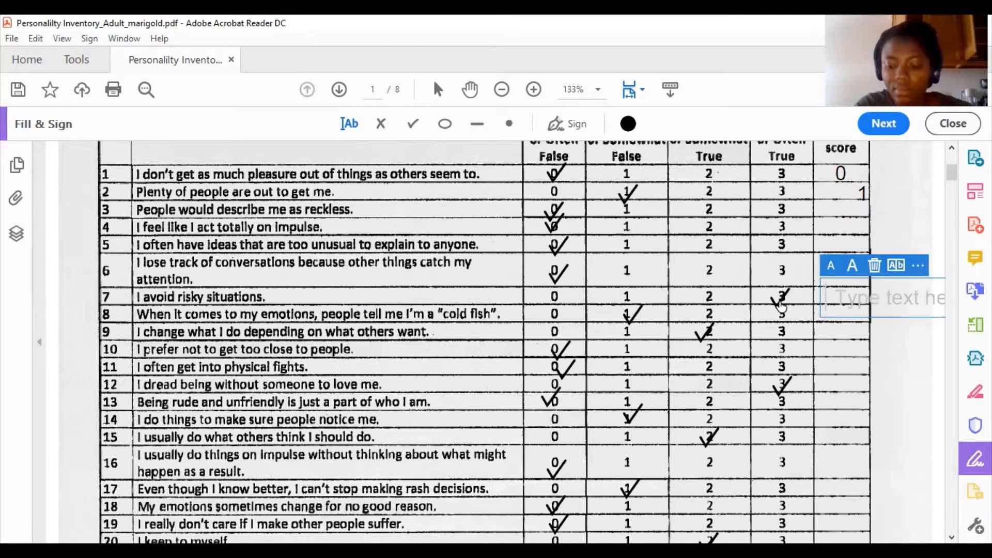
text(3)
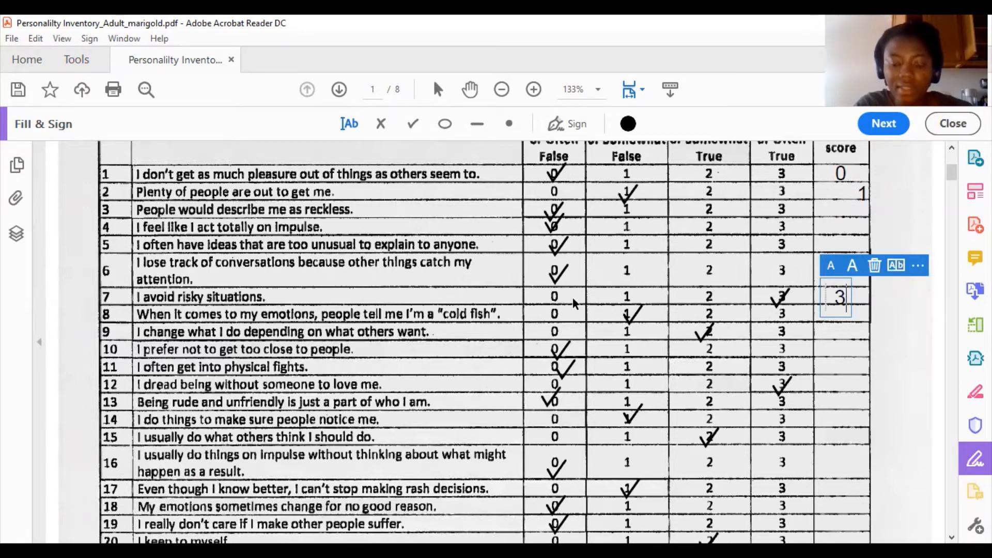
key(BackSpace)
text(0)
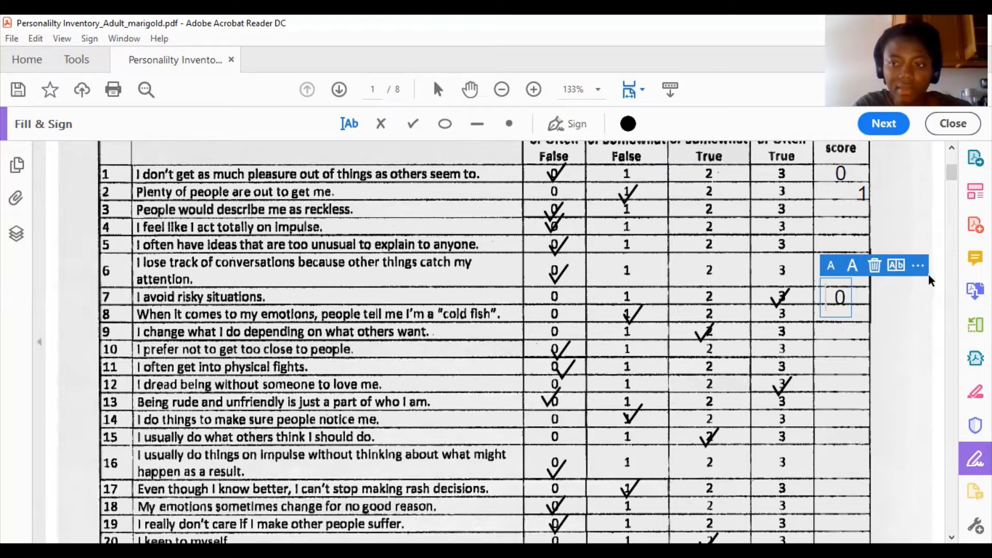
- Move the check mark from item 29 to answer 2 of item 30 and enter a reversed item score of 1
drag(950, 169, 952, 186)
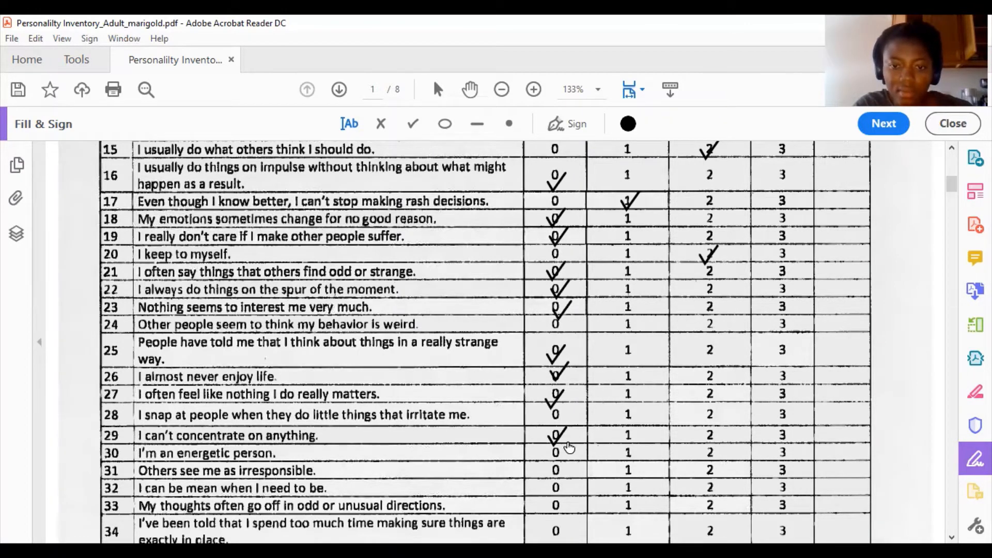
drag(558, 443, 712, 454)
click(848, 454)
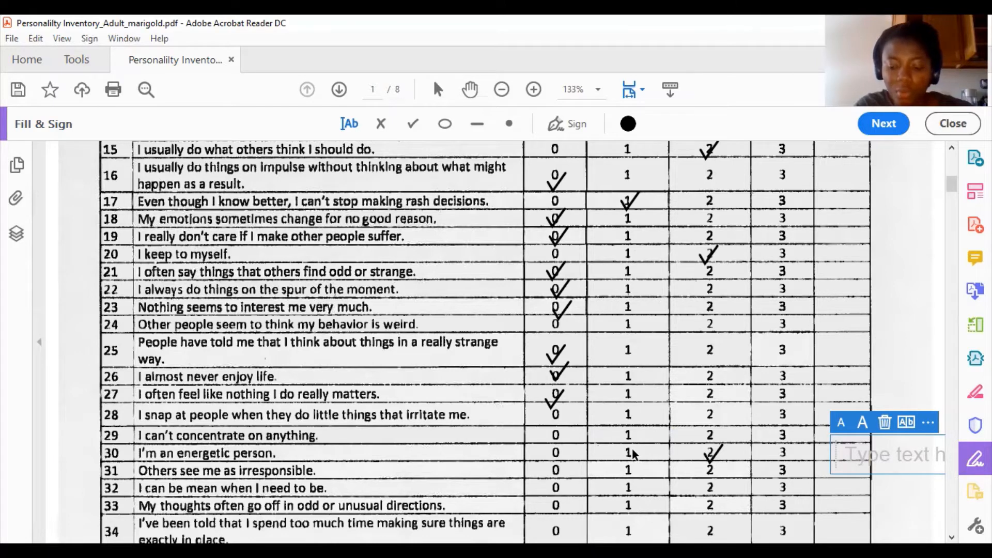
text(1)
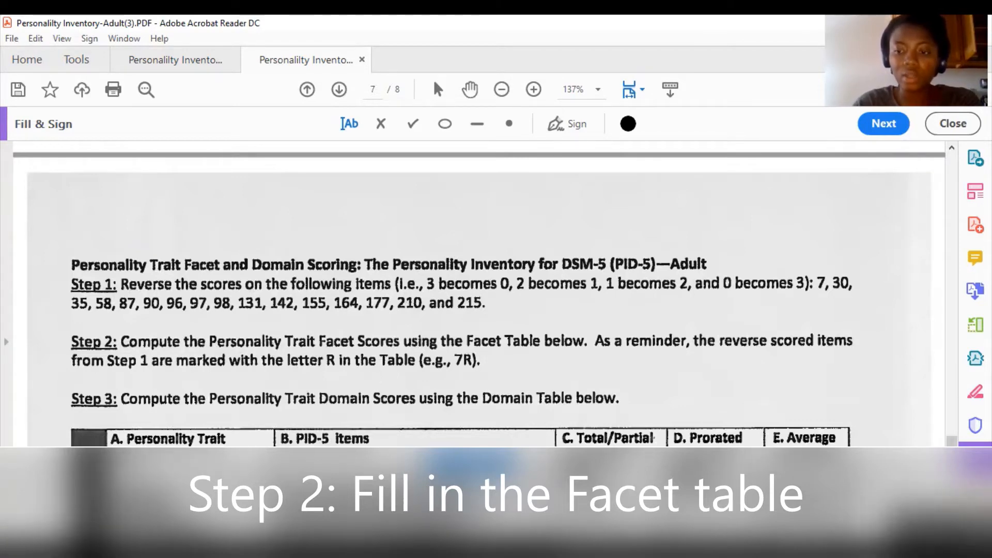
- Examine the facet table on page 7, checking the raw, prorated and average scores for Anhedonia and Anxiousness
scroll(432, 409, down, 3)
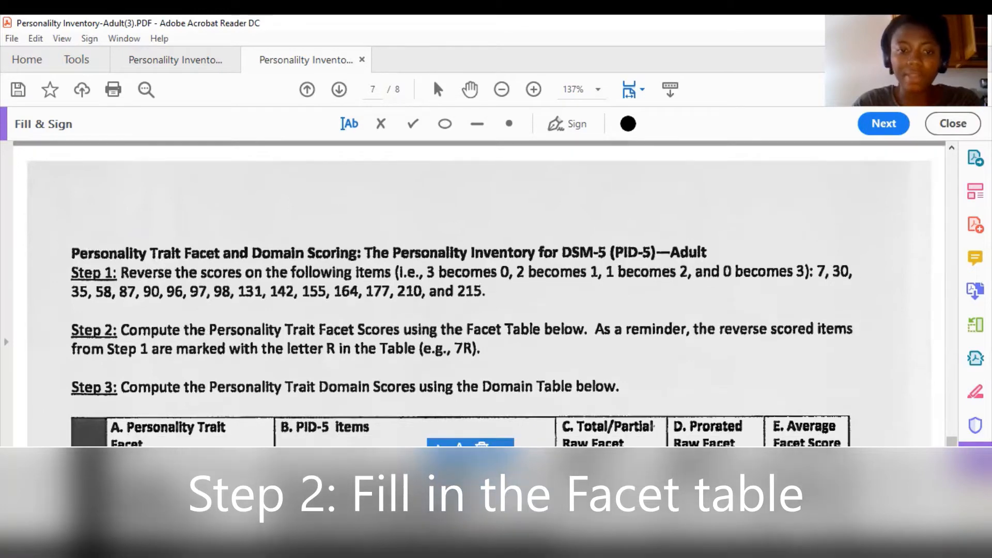
scroll(460, 294, down, 4)
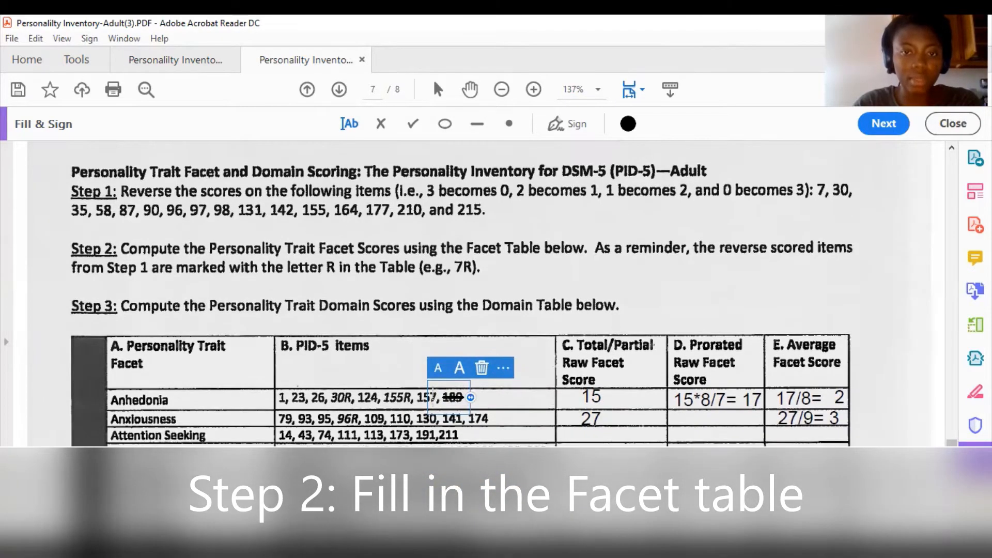
scroll(435, 312, down, 2)
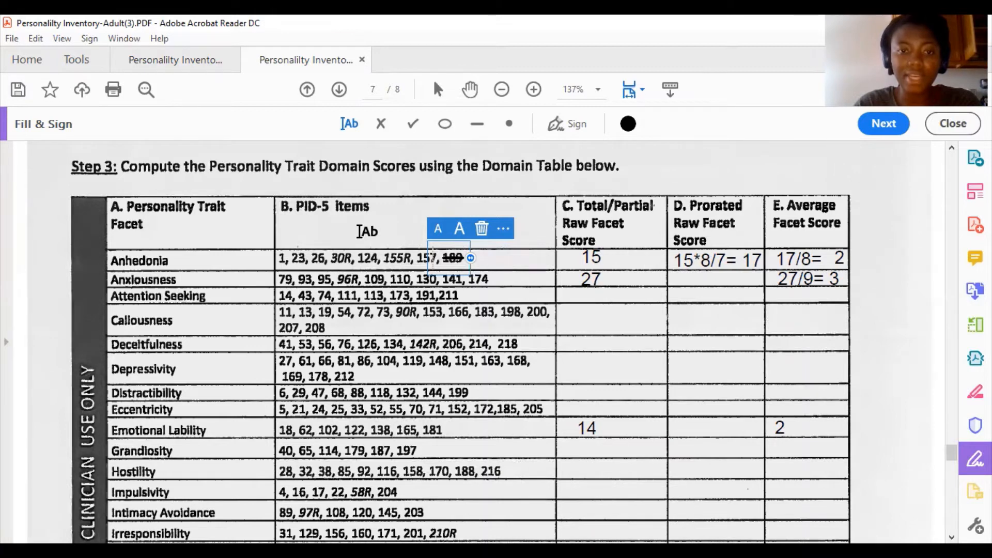
click(364, 231)
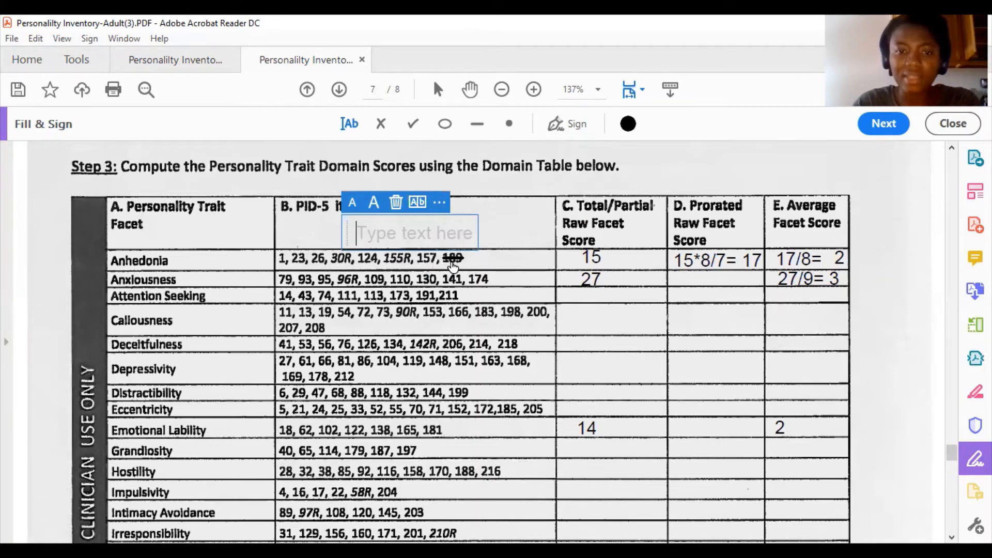
mouse_move(451, 264)
mouse_down()
mouse_move(452, 272)
mouse_move(449, 261)
mouse_up()
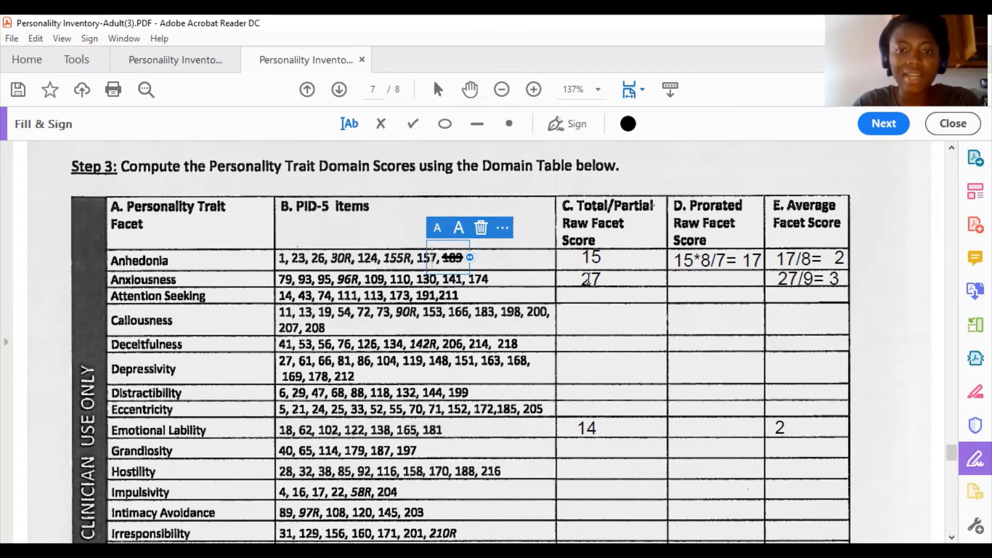
click(603, 280)
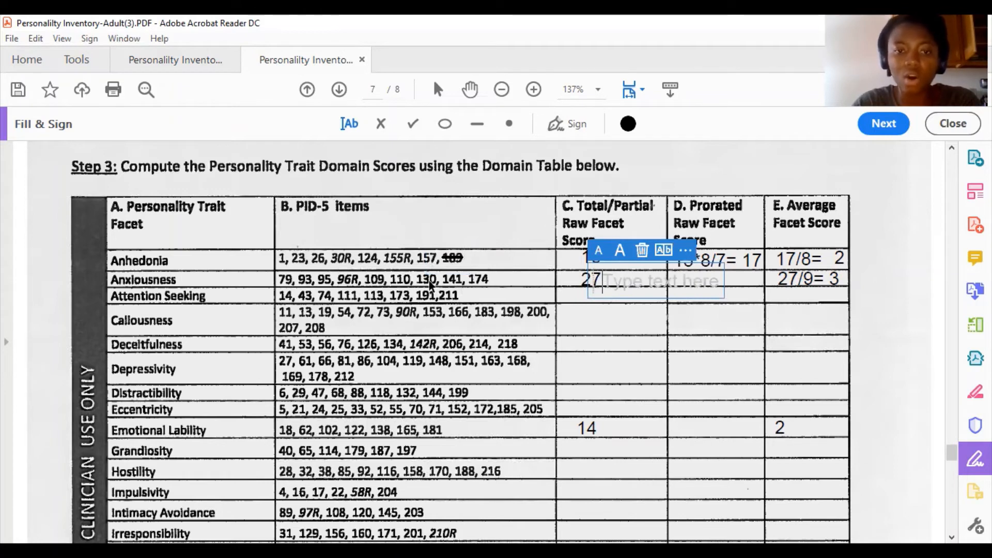
click(806, 280)
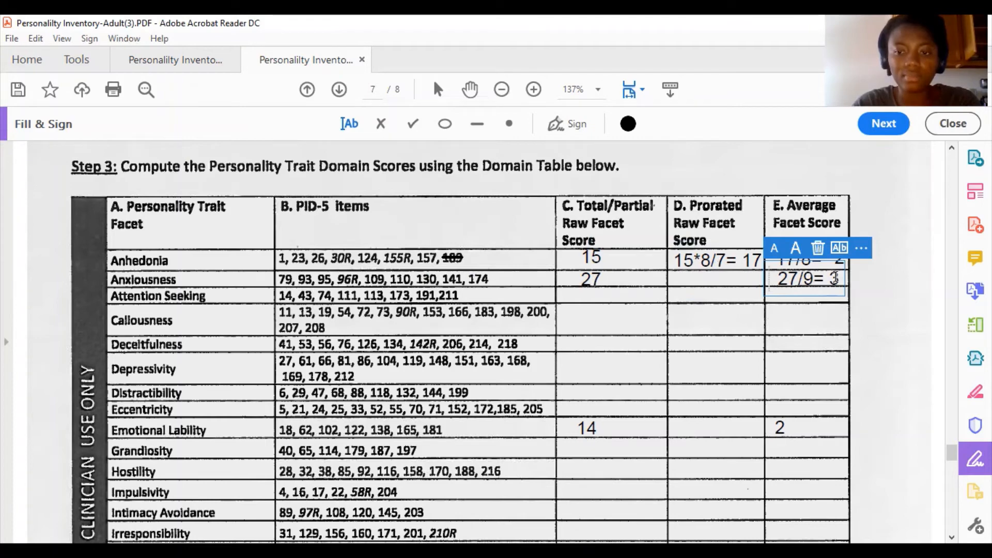
drag(952, 452, 952, 458)
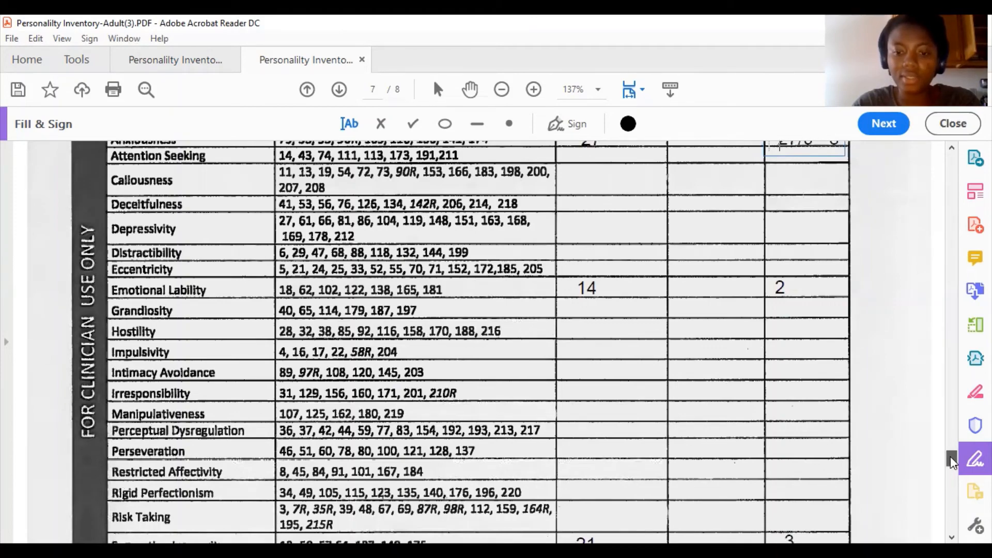
mouse_move(951, 457)
mouse_down()
mouse_move(951, 468)
mouse_move(950, 445)
mouse_up()
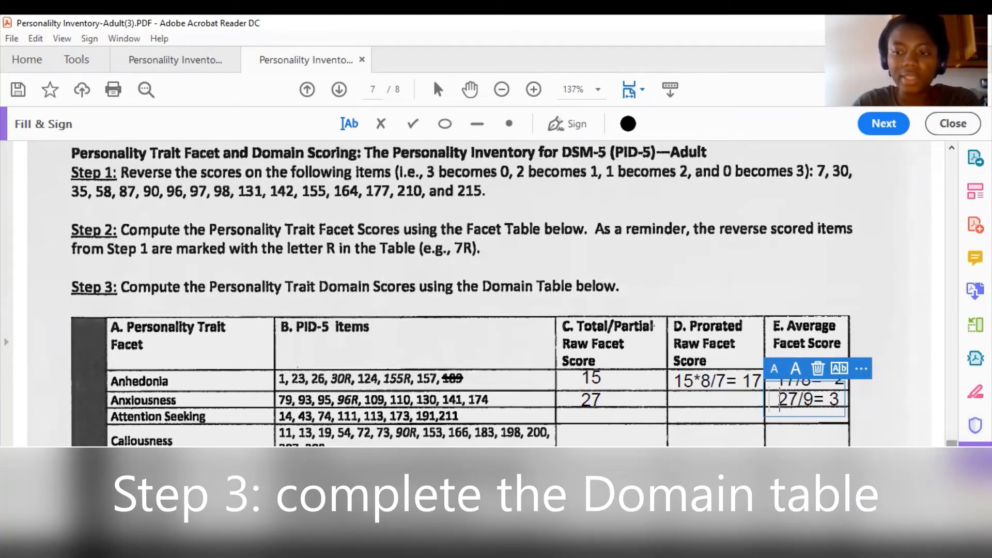
- Compare the Negative Affect domain scores with their three contributing facet averages, and look through the clinician instructions on page 8
scroll(462, 293, down, 15)
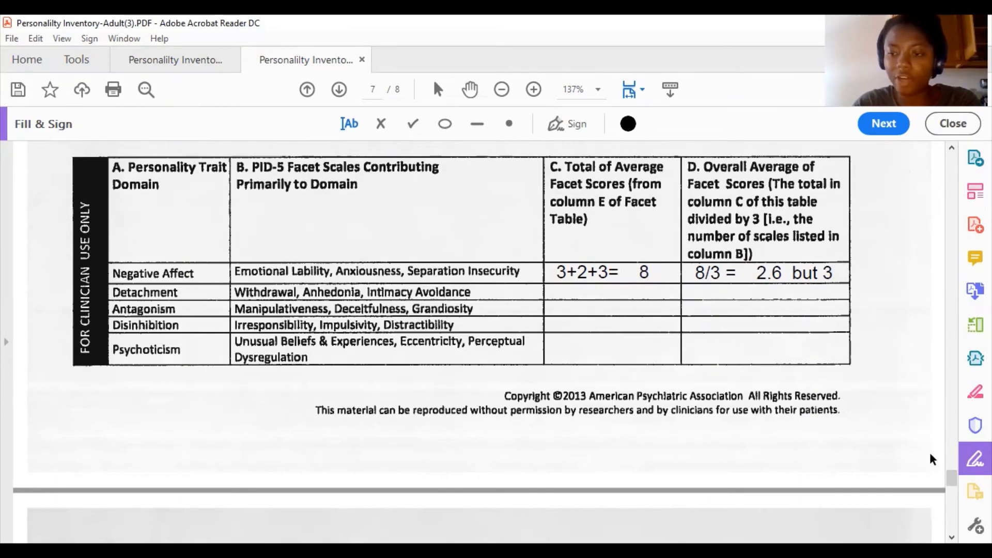
scroll(950, 476, up, 3)
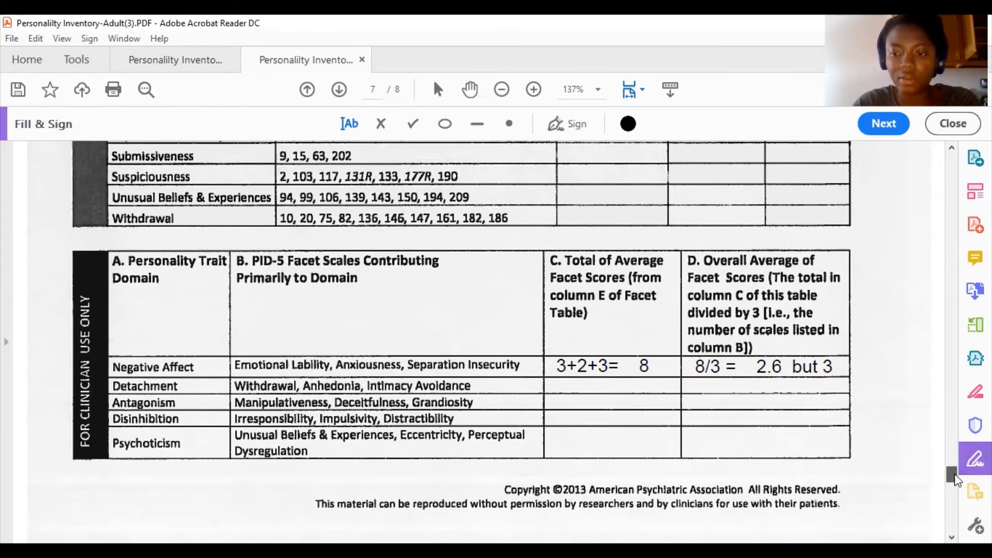
scroll(900, 443, up, 3)
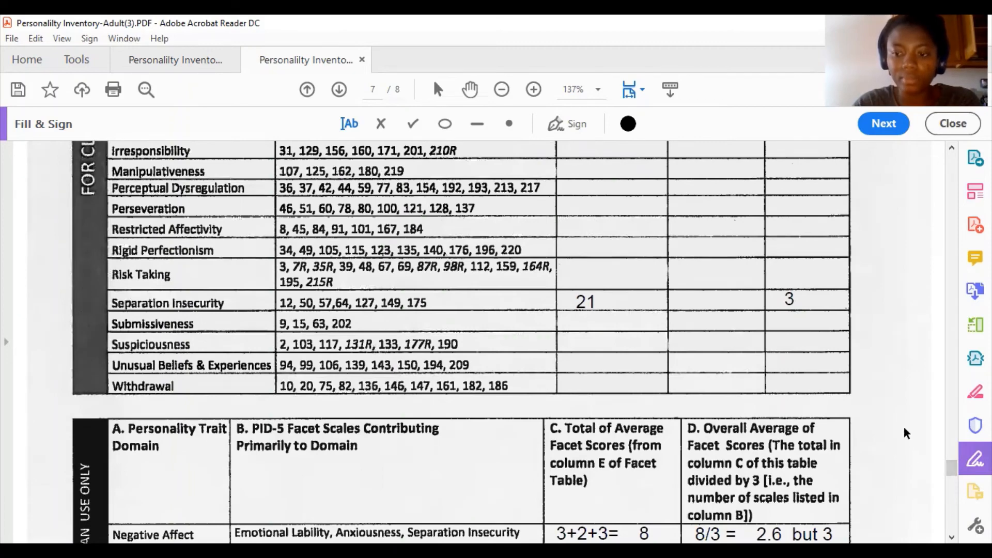
drag(950, 469, 950, 461)
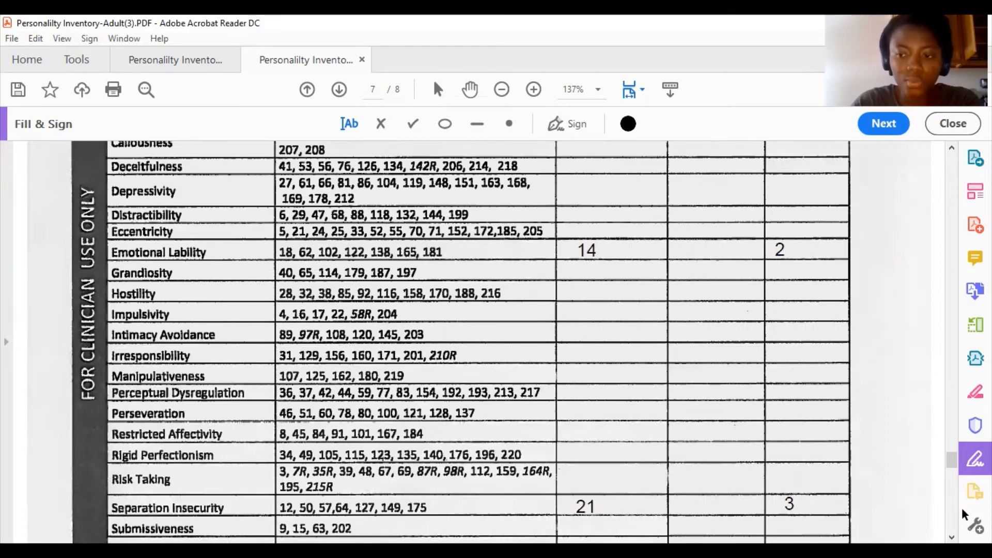
drag(955, 470, 955, 465)
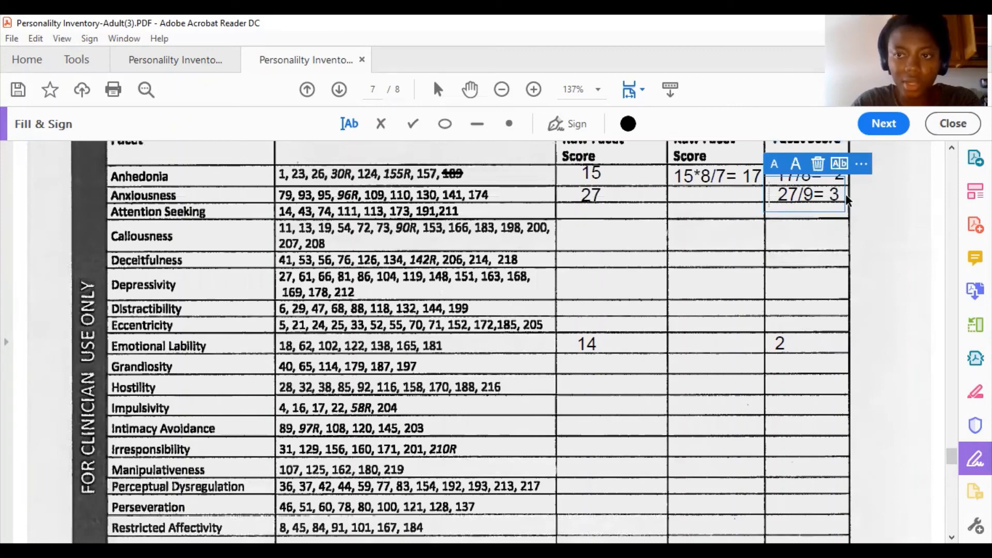
drag(950, 452, 952, 463)
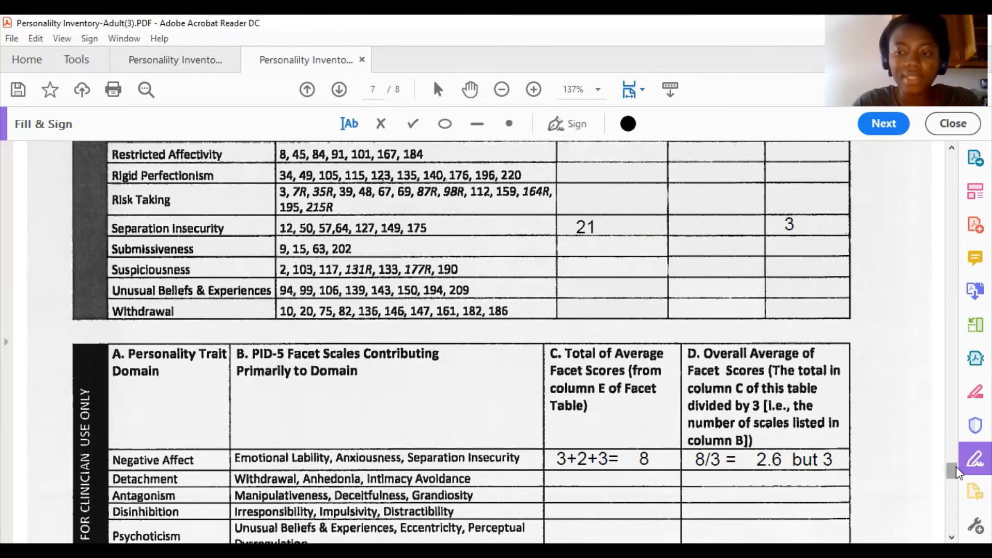
drag(957, 473, 957, 480)
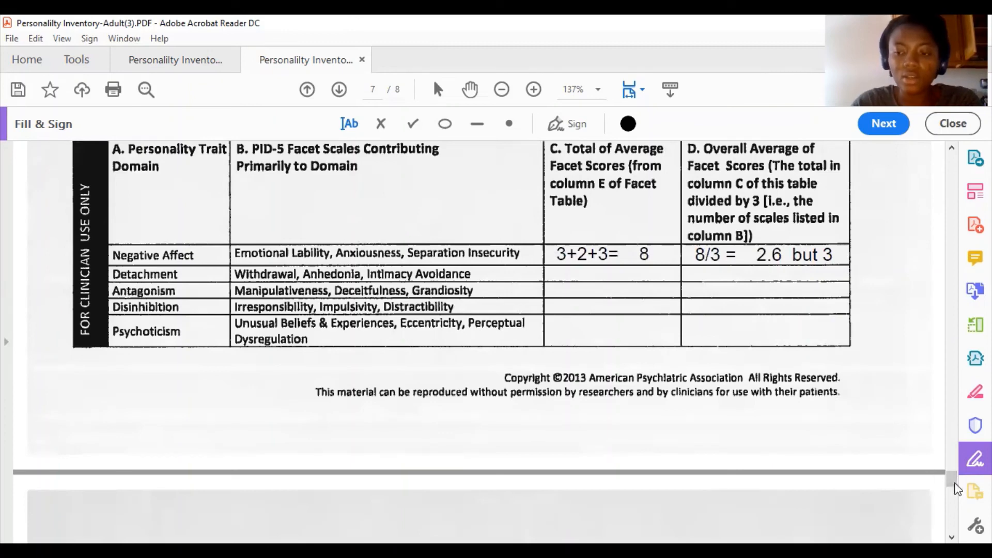
drag(953, 481, 953, 478)
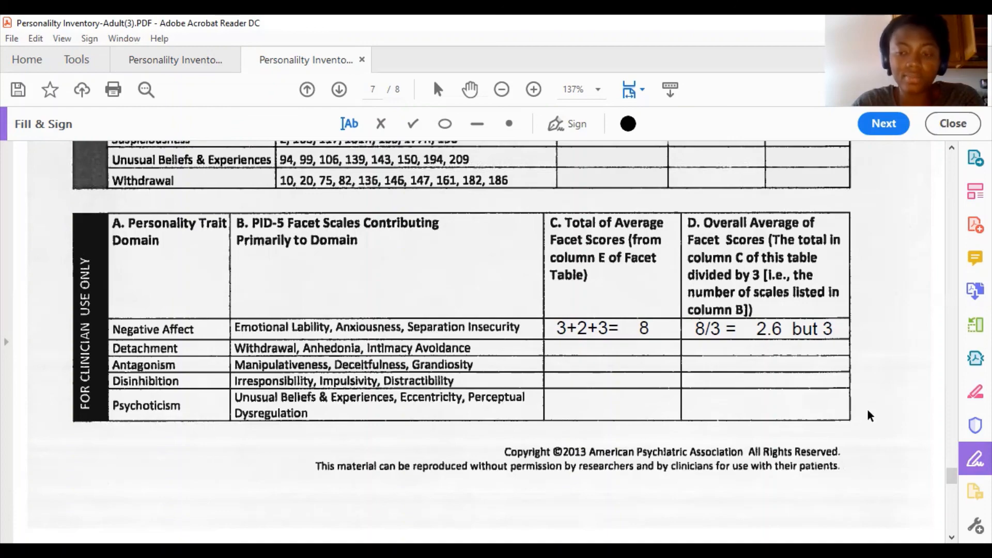
drag(948, 471, 950, 490)
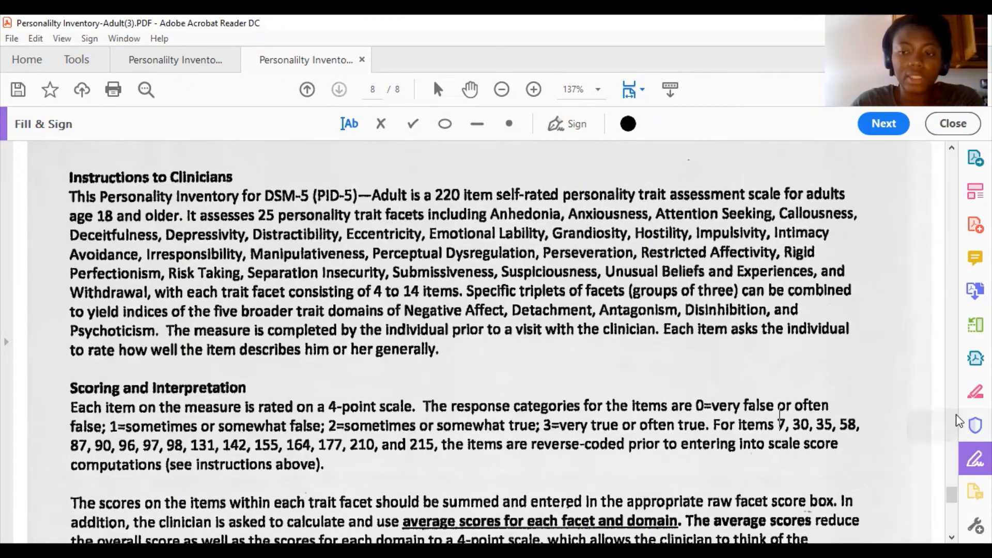
drag(948, 494, 950, 528)
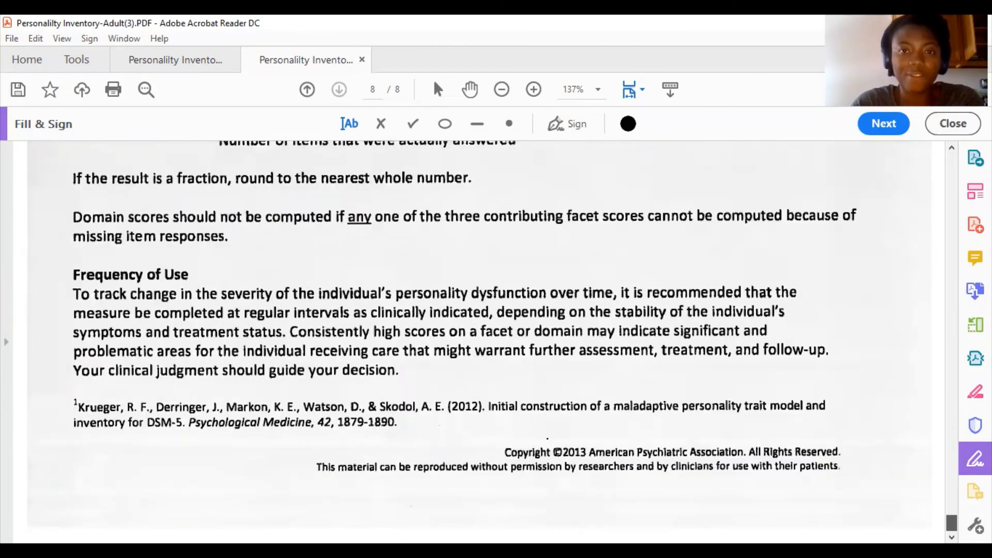